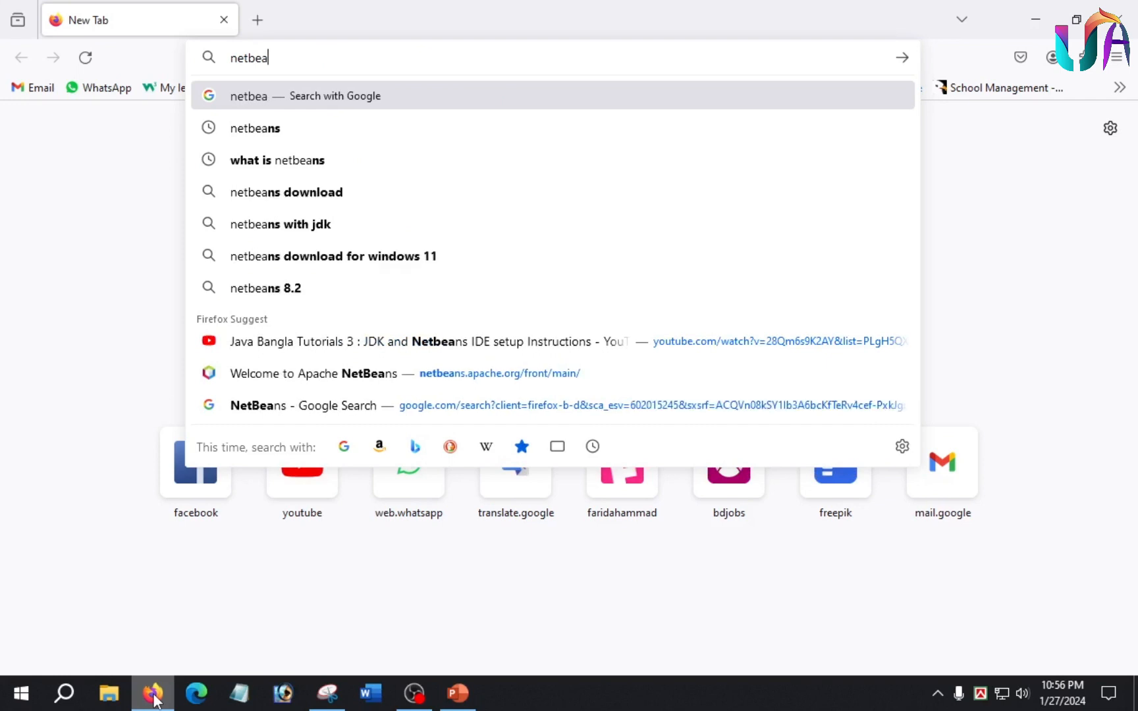
Search the web for netbeans and start downloading Apache-NetBeans-20r1-bin-windows-x64.exe from the official Apache NetBeans site.
key("Return")
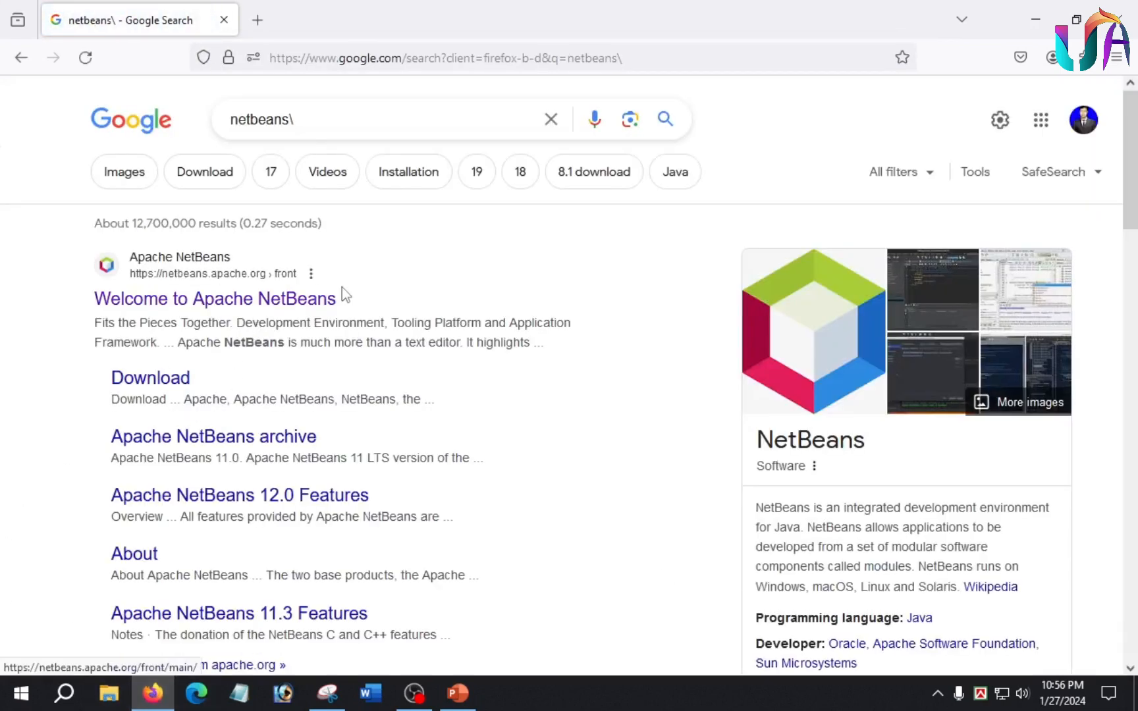
left_click(248, 303)
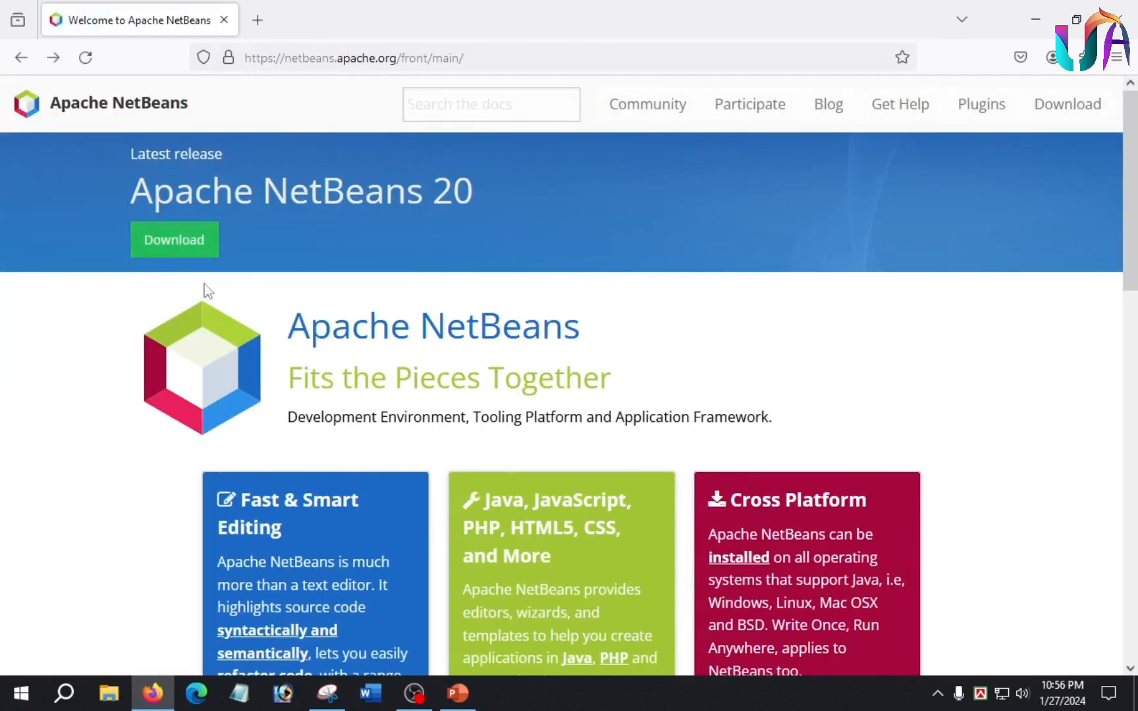
left_click(198, 241)
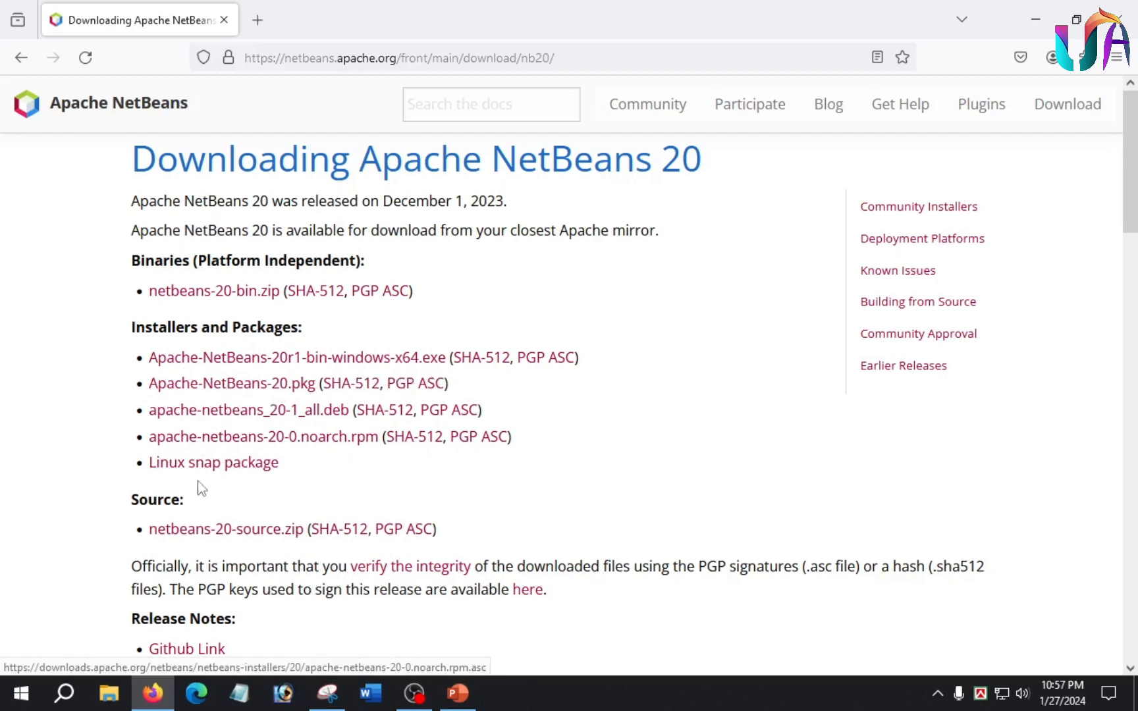
left_click(363, 358)
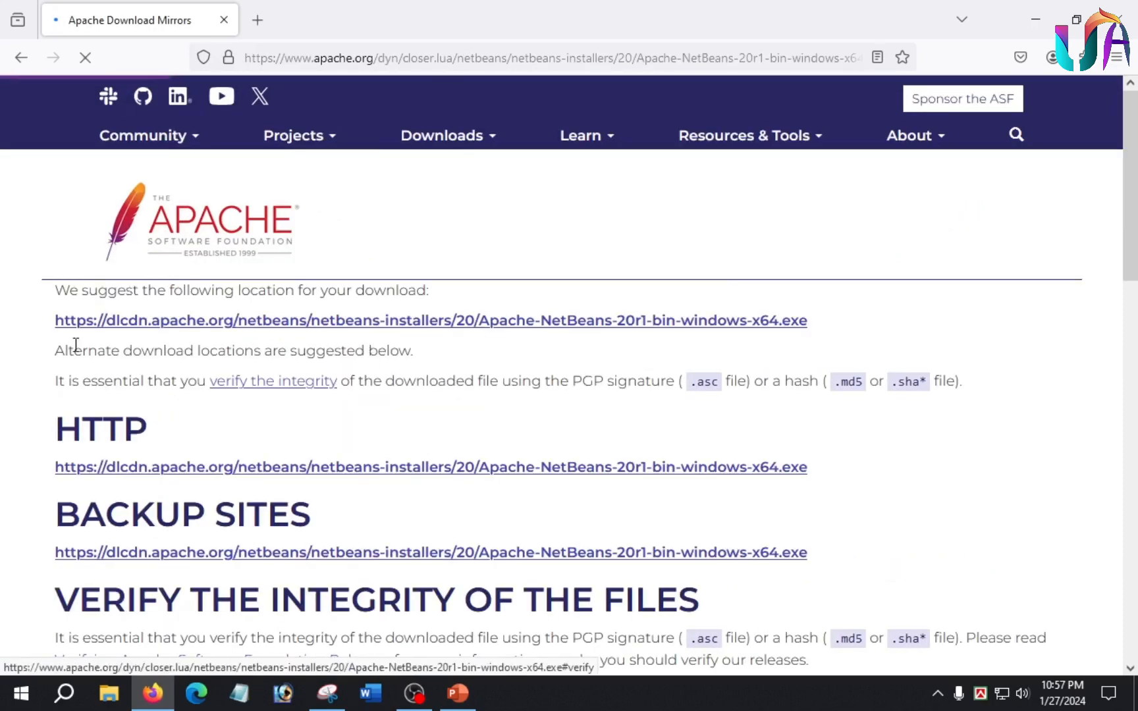
left_click(321, 329)
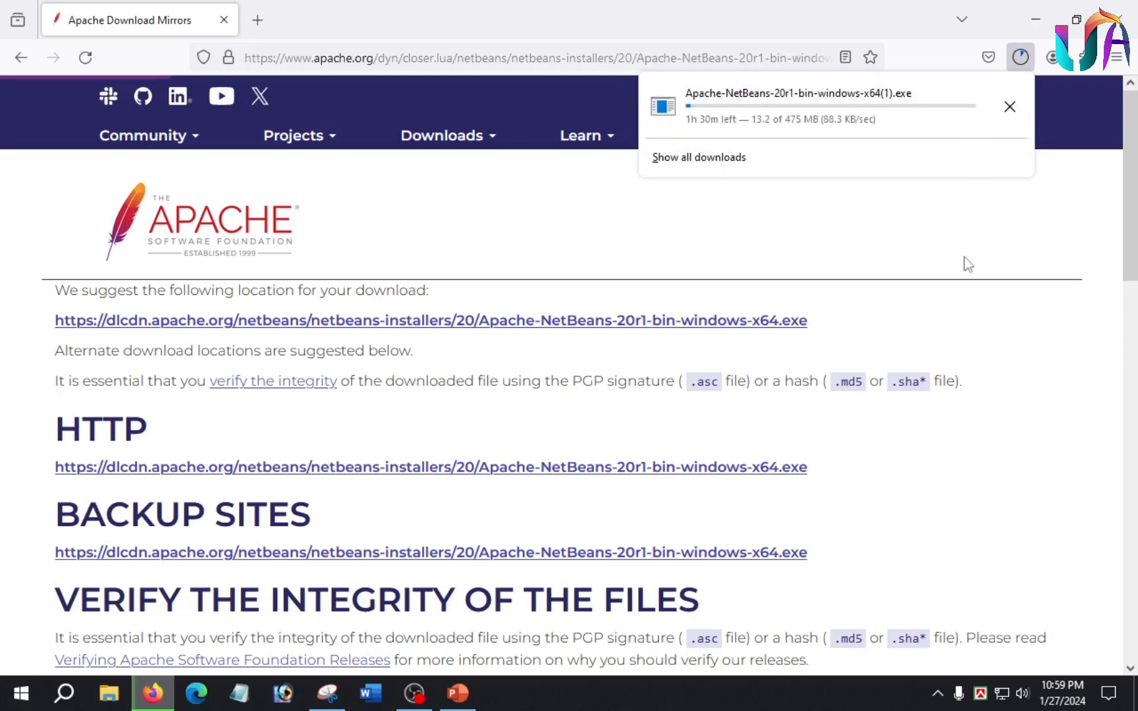
Switch to File Explorer, run the Apache-NetBeans-20r1-bin-windows-x64 installer from the Downloads folder, and minimize the folder window.
key("super+d")
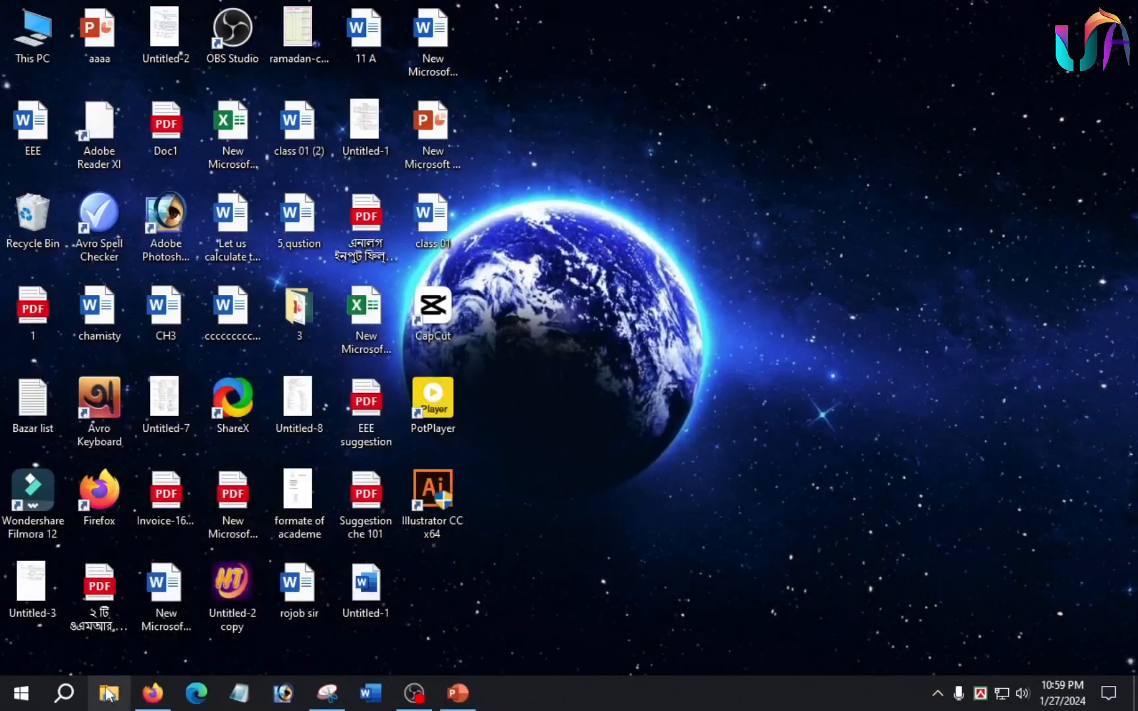
key("super+e")
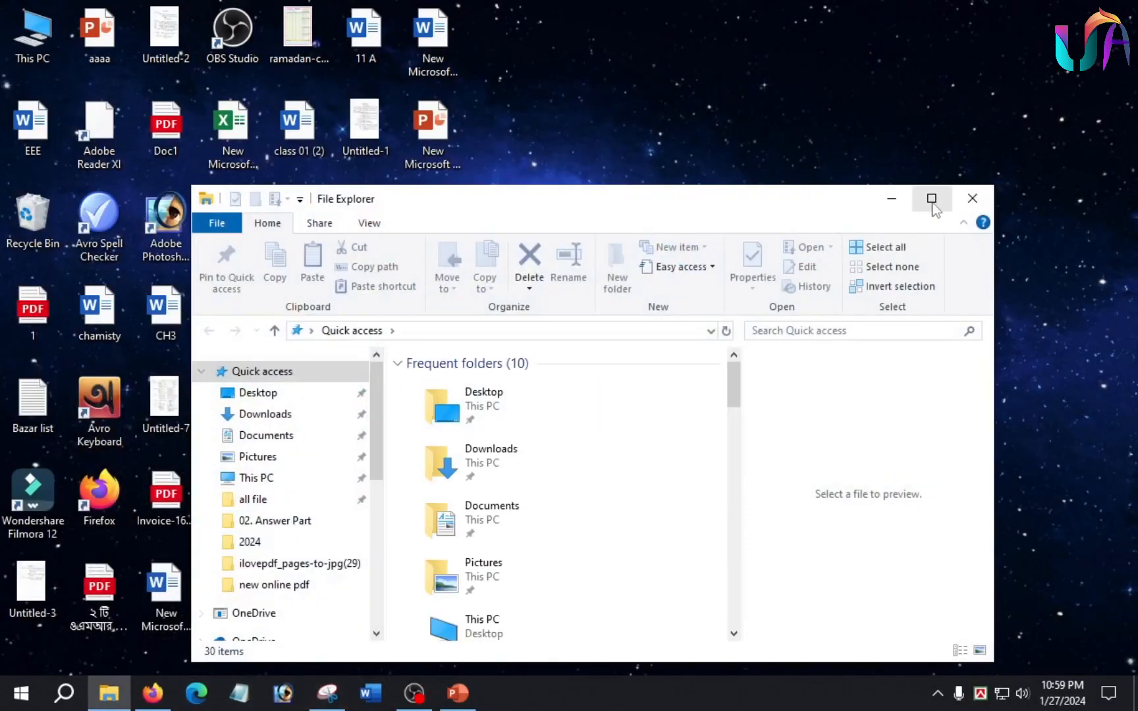
left_click(932, 201)
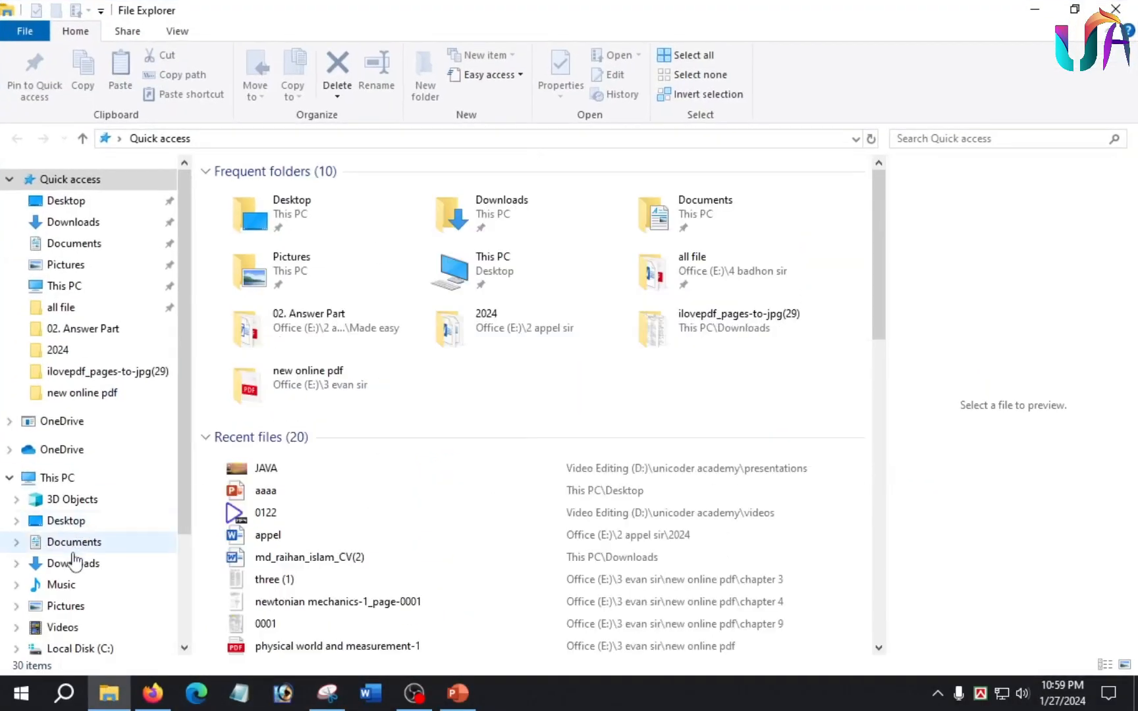
left_click(66, 568)
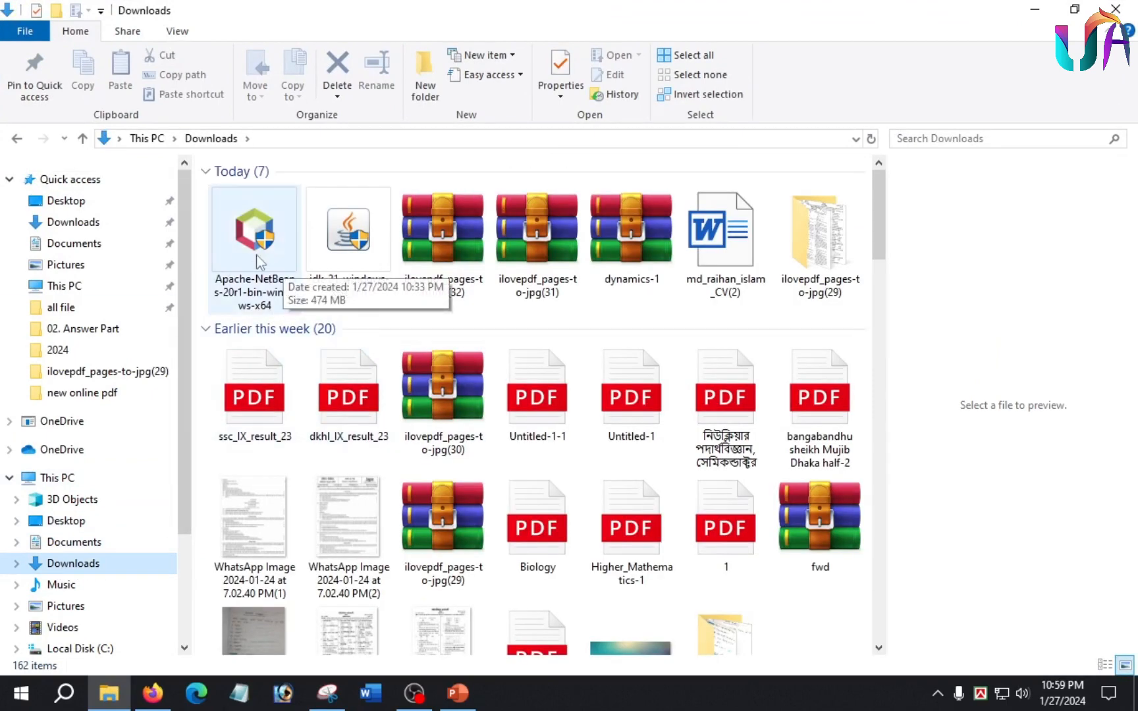
double_click(263, 250)
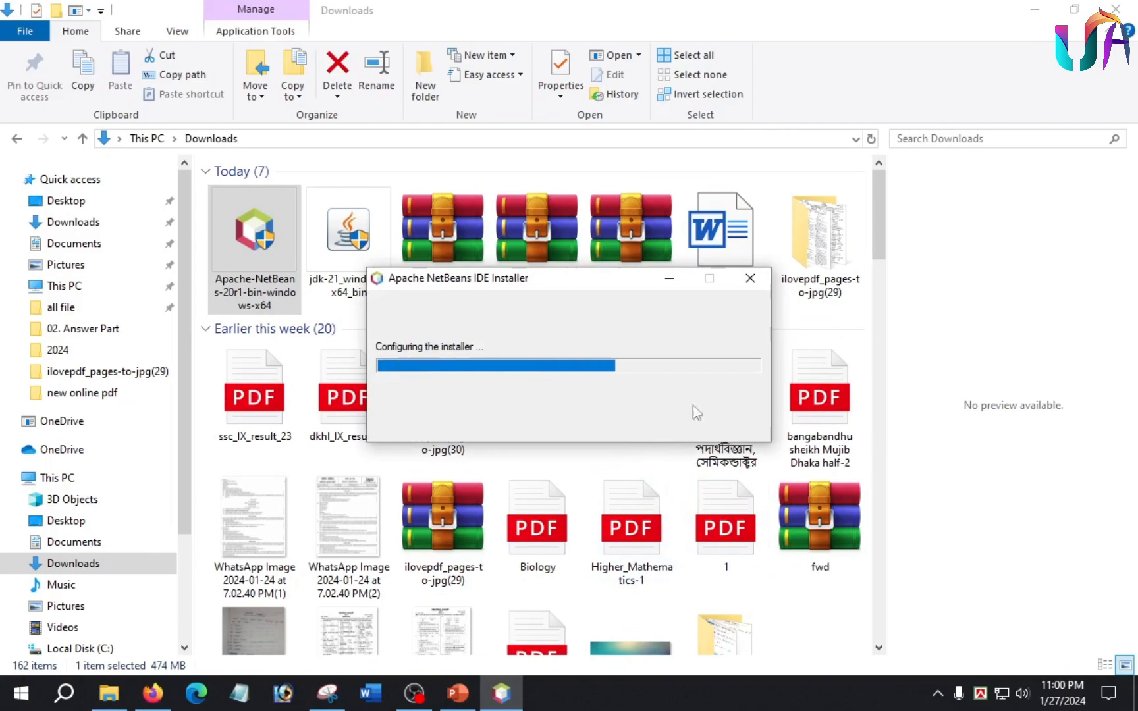
left_click(1035, 9)
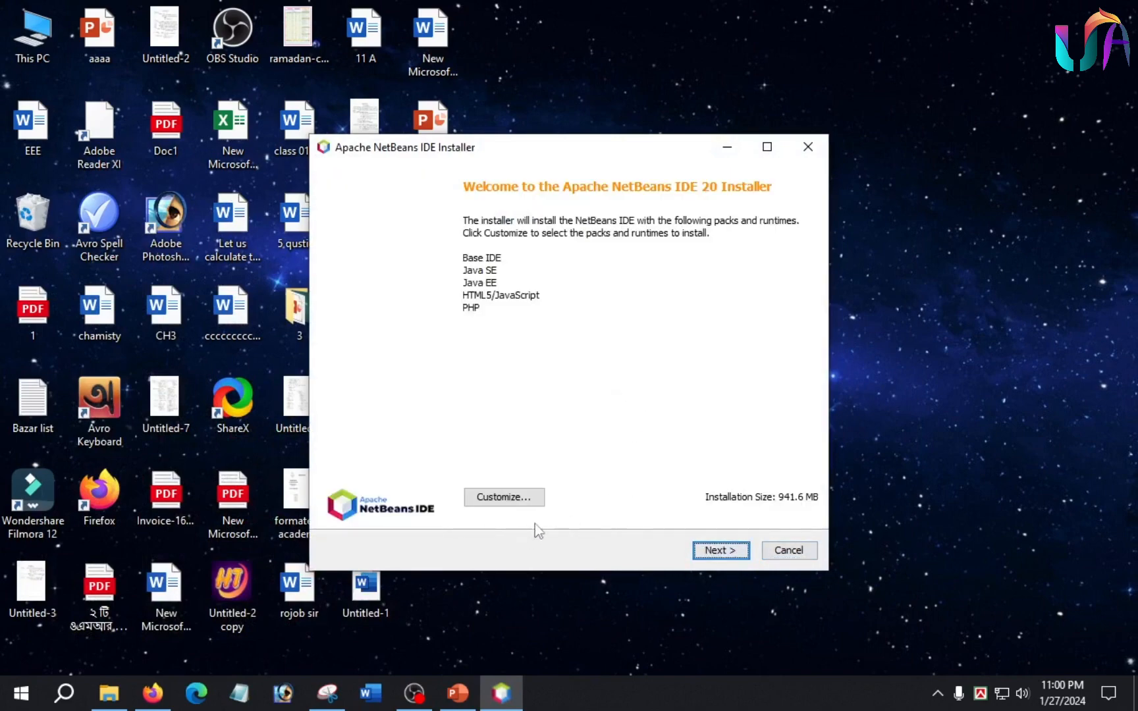
Accept the license agreement and install Apache NetBeans IDE 20 to C:\Program Files\NetBeans-20 using the JDK at C:\Program Files\Java\jdk-21.
left_click(715, 550)
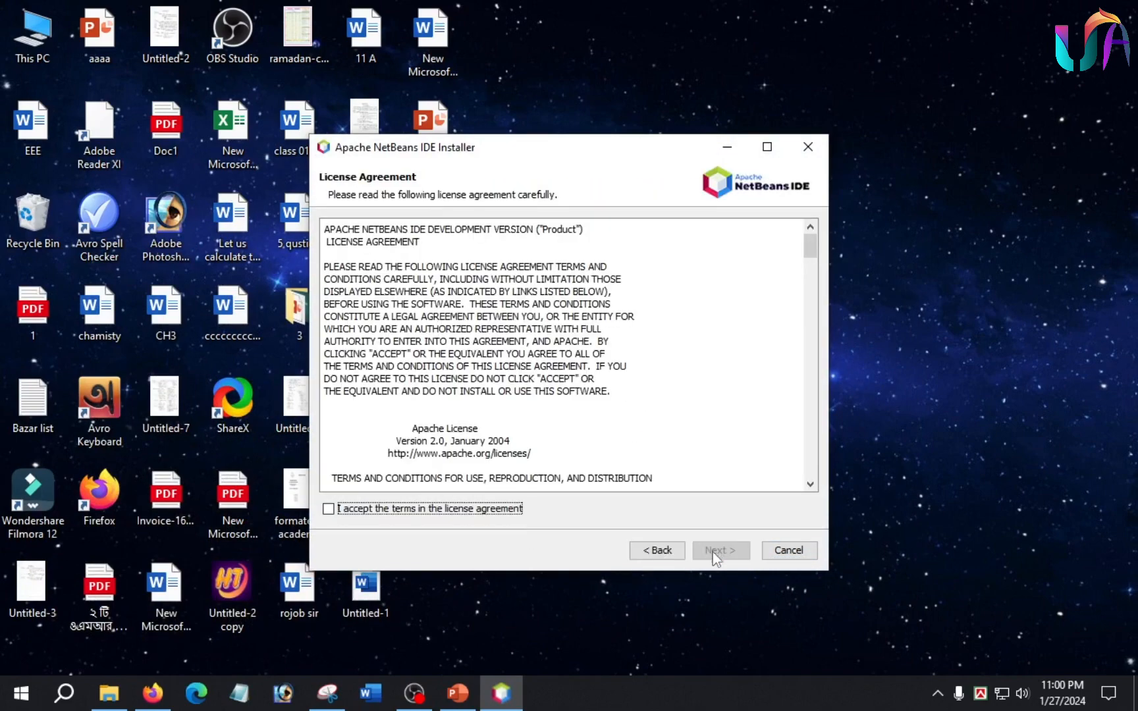
left_click(327, 509)
left_click(715, 552)
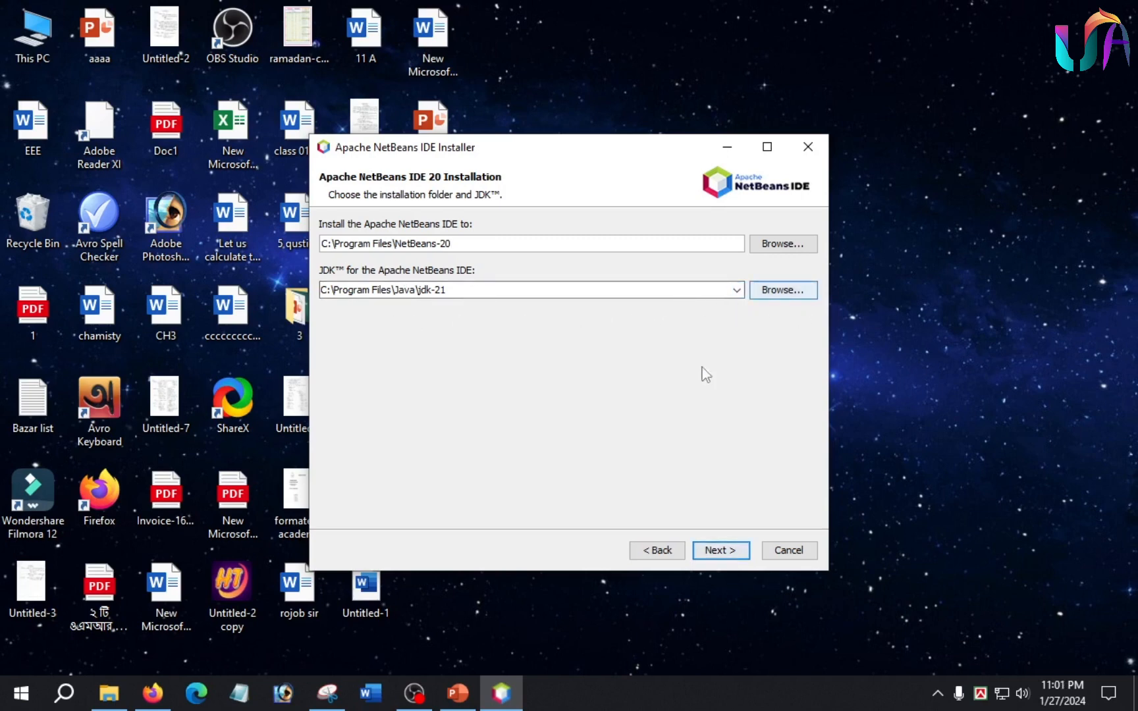
left_click(720, 551)
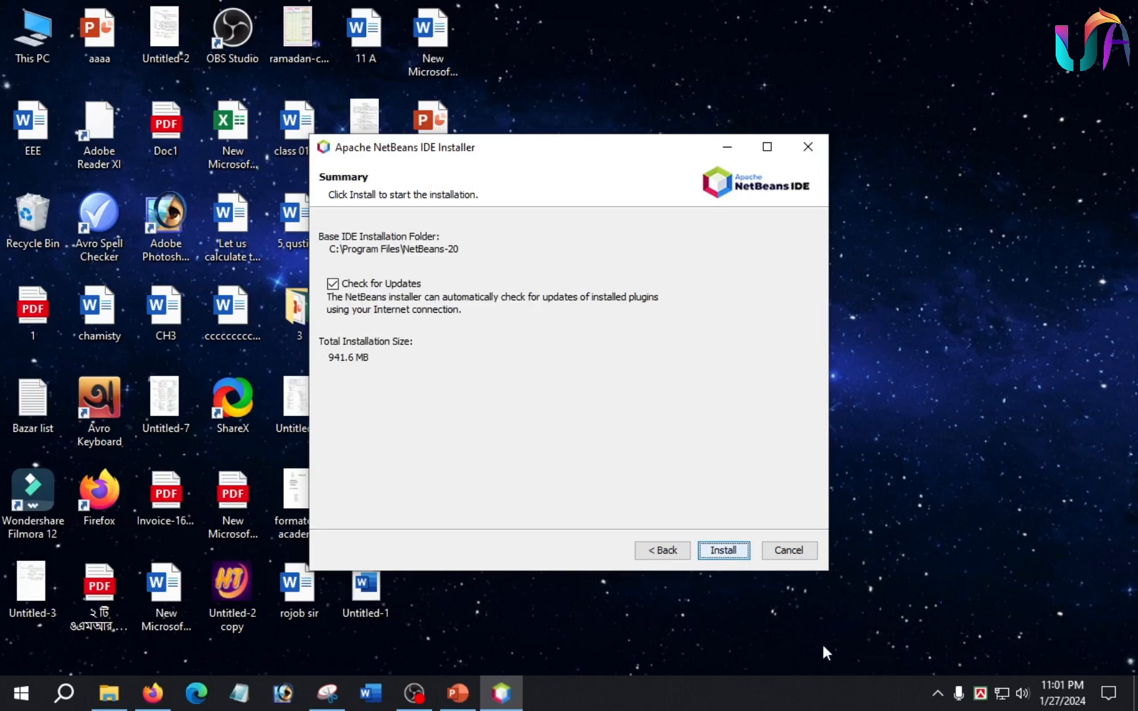
left_click(724, 550)
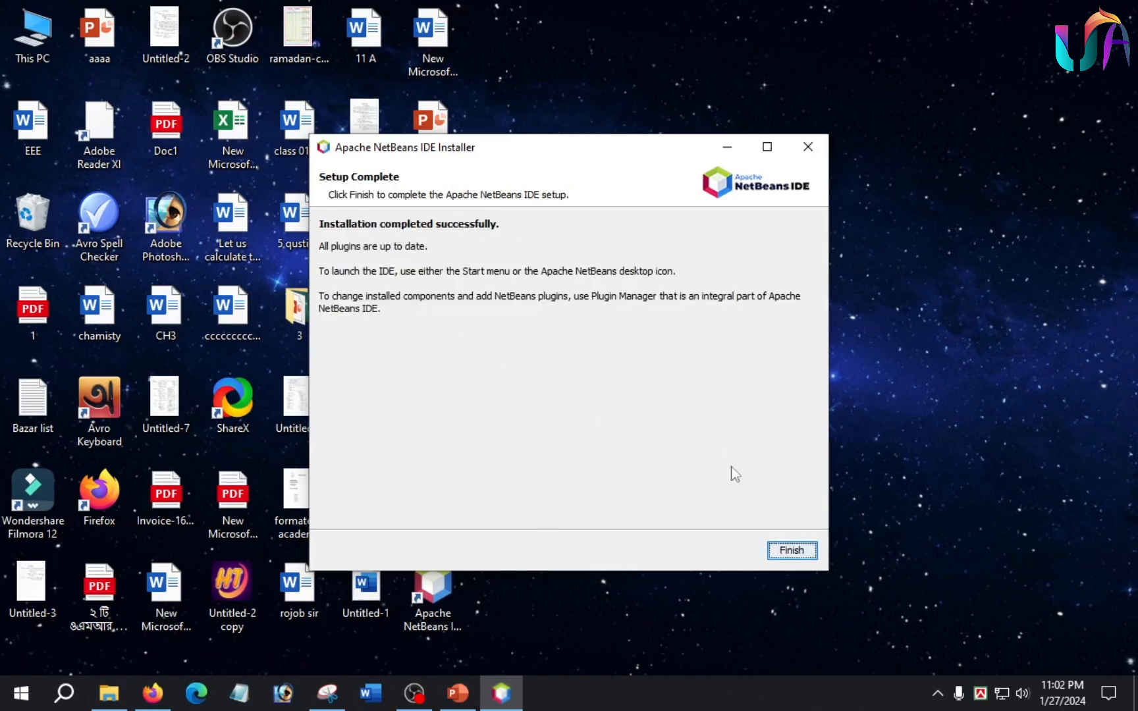
left_click(808, 549)
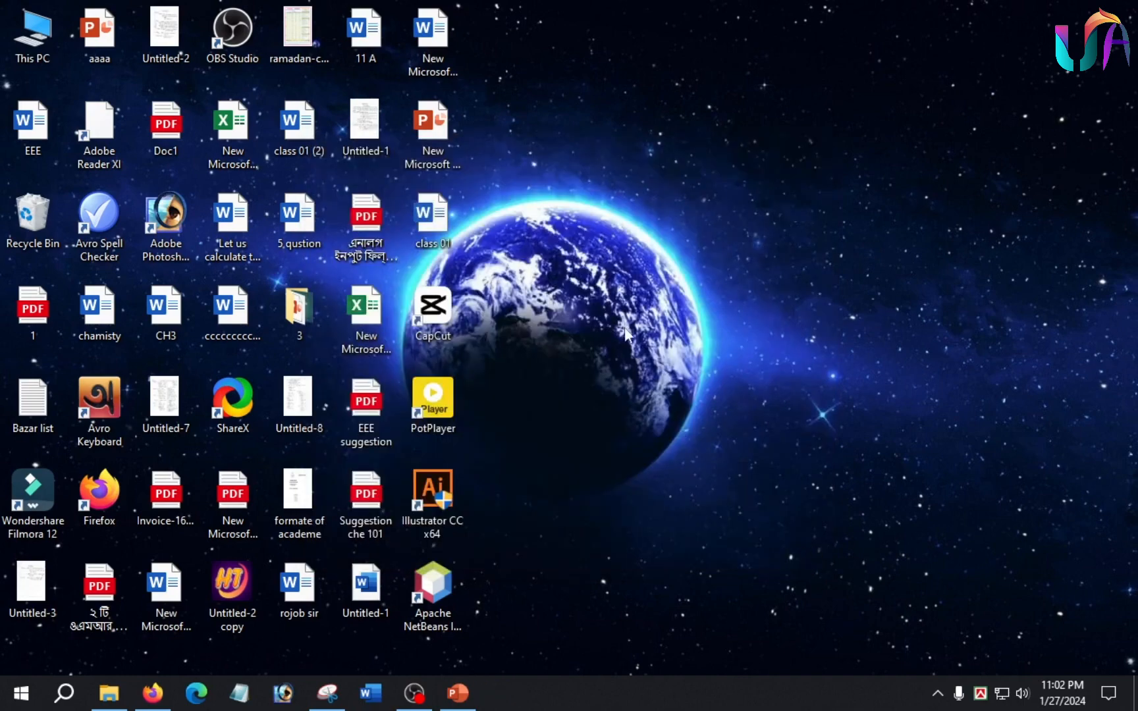
Launch Apache NetBeans IDE 20 in a maximized window and start a new Java Application project from the Java with Maven category.
double_click(443, 589)
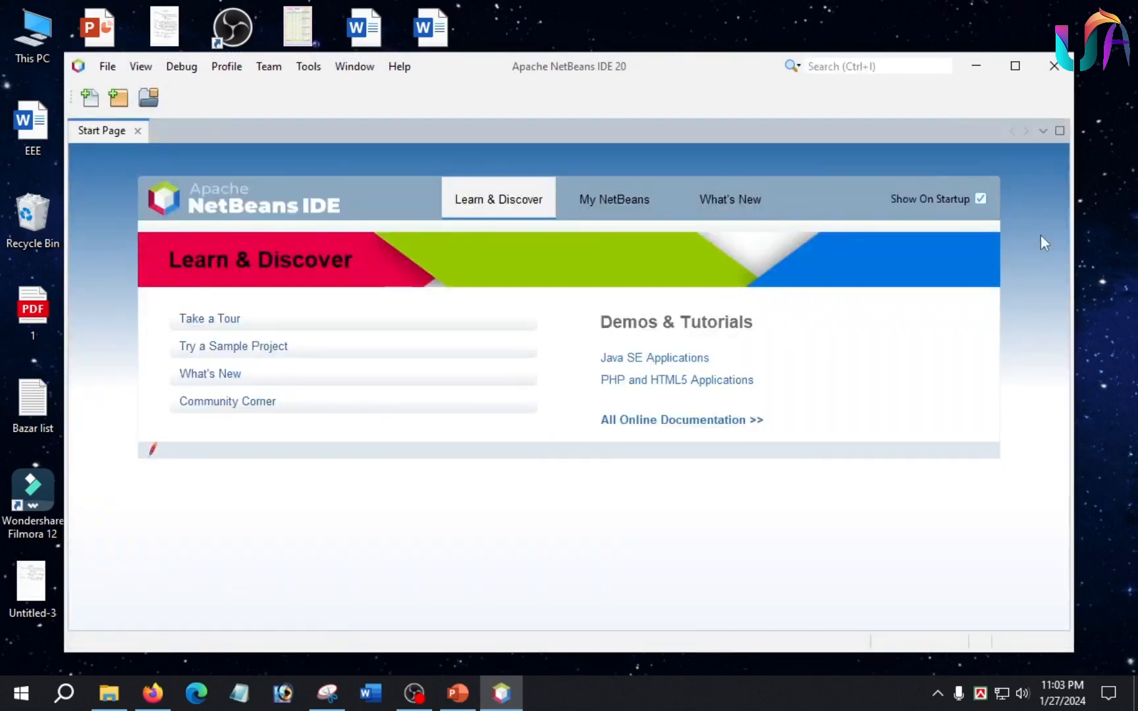
left_click(1014, 66)
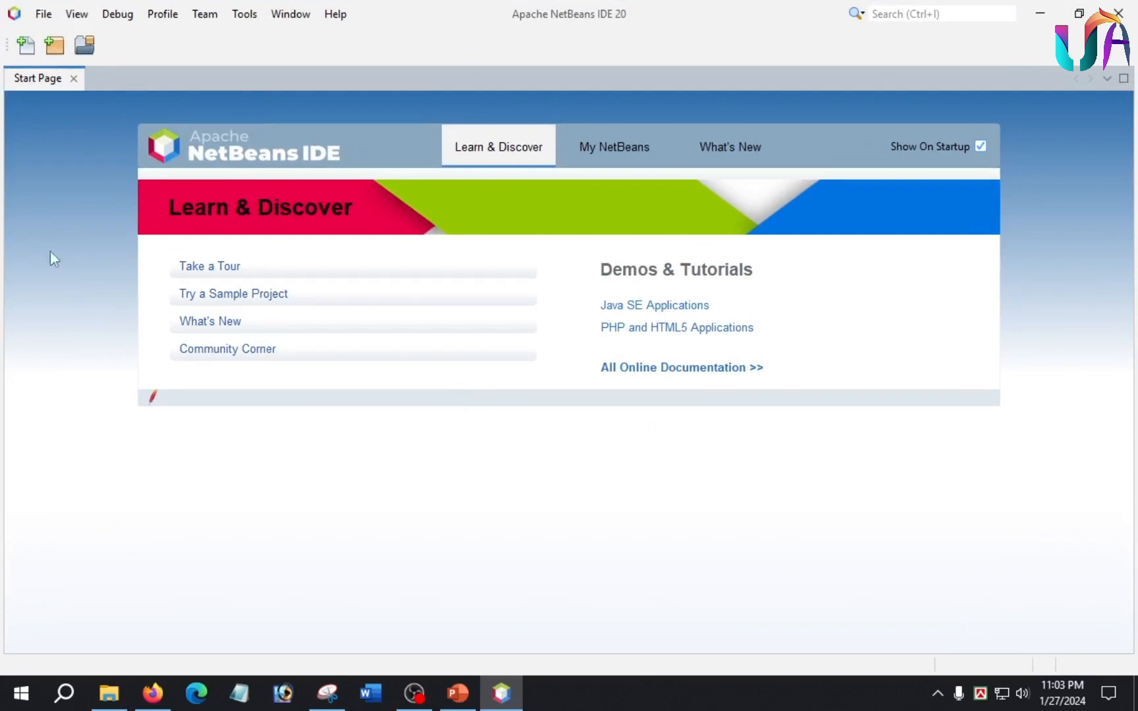
left_click(43, 14)
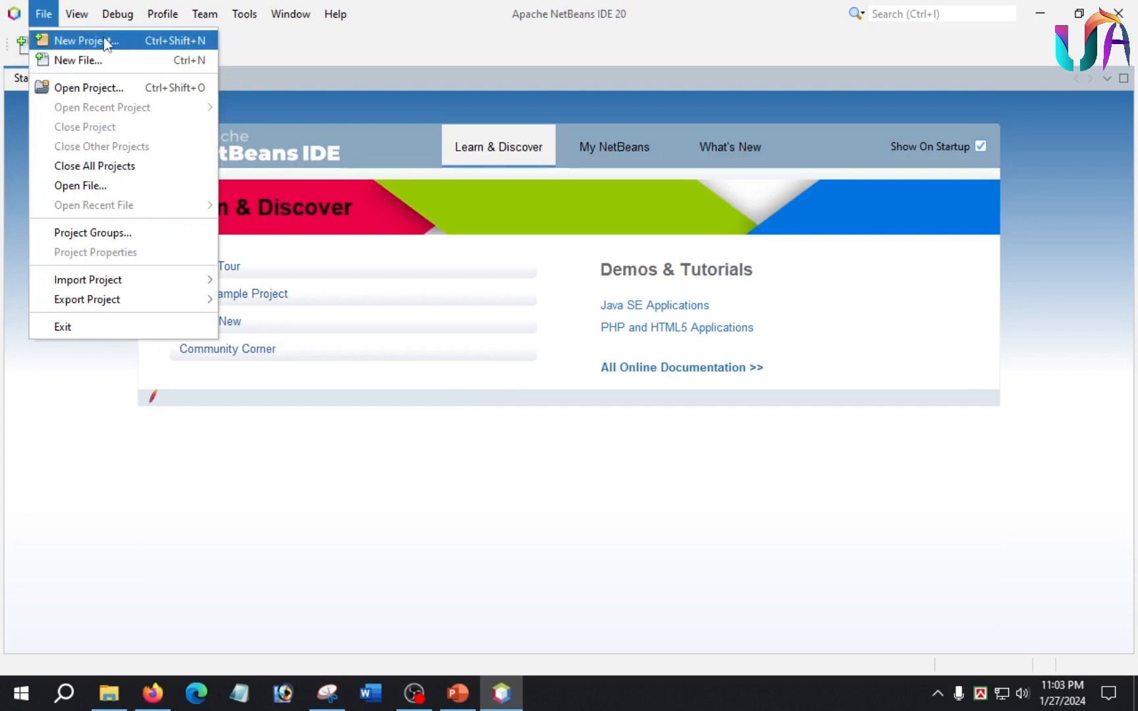
left_click(86, 40)
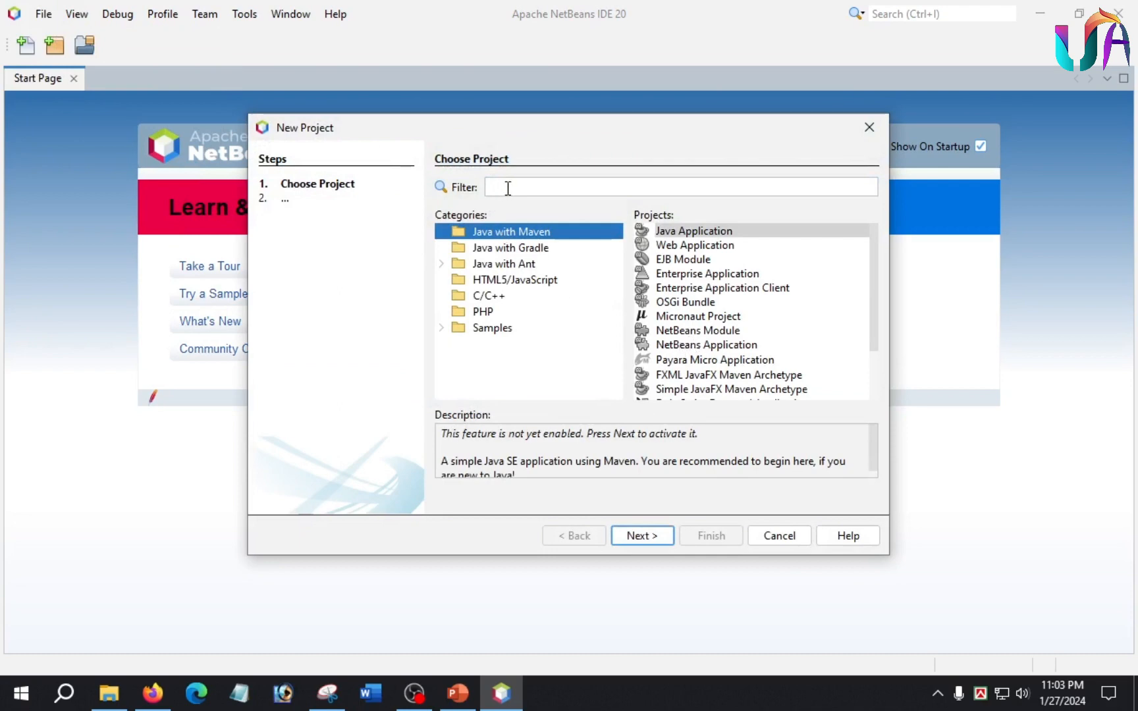
left_click(701, 232)
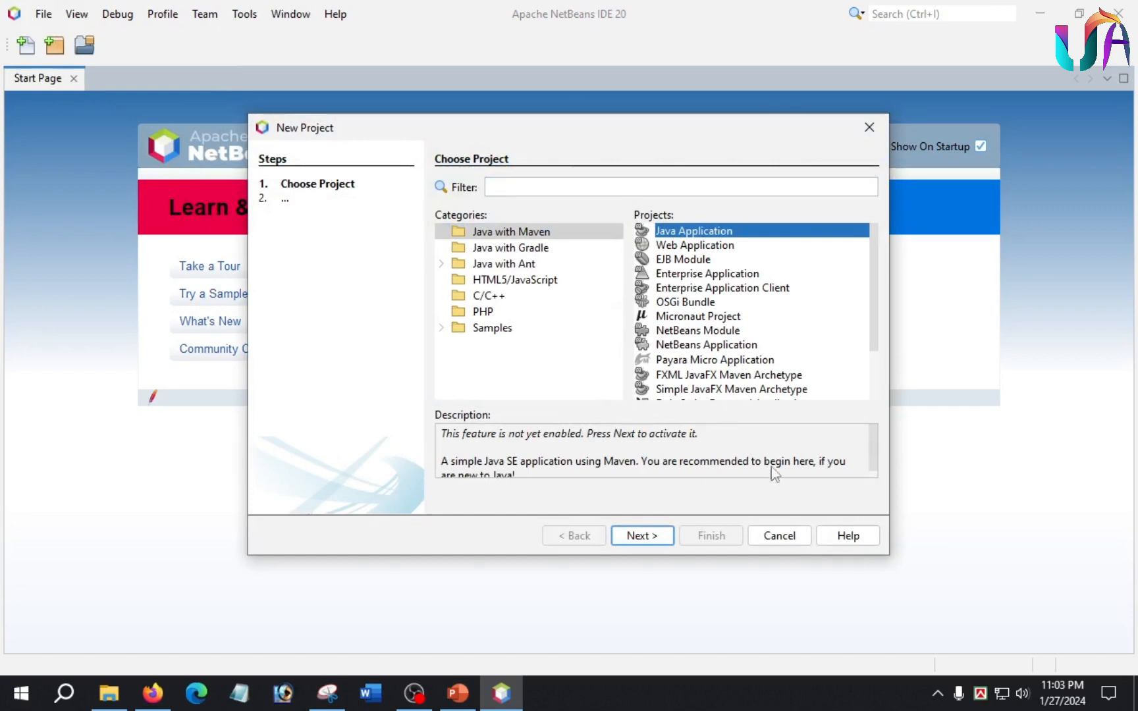
left_click(646, 537)
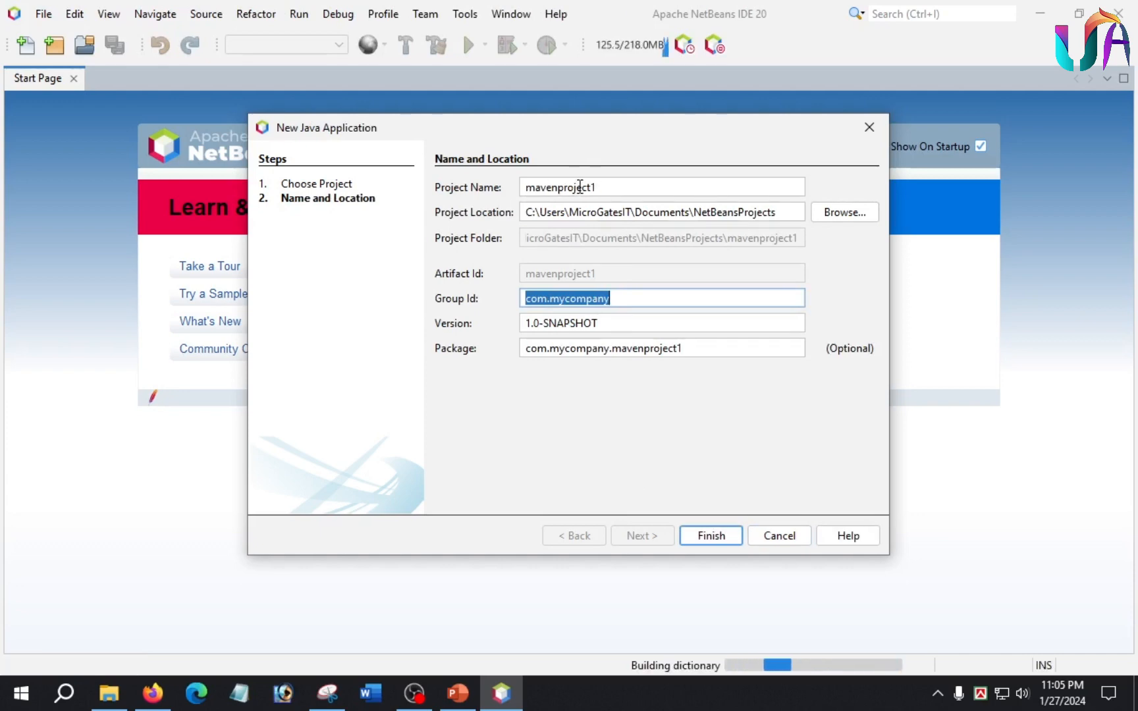
Name the new Java application project Hello and create it with the package com.mycompany.hello.
left_click(579, 187)
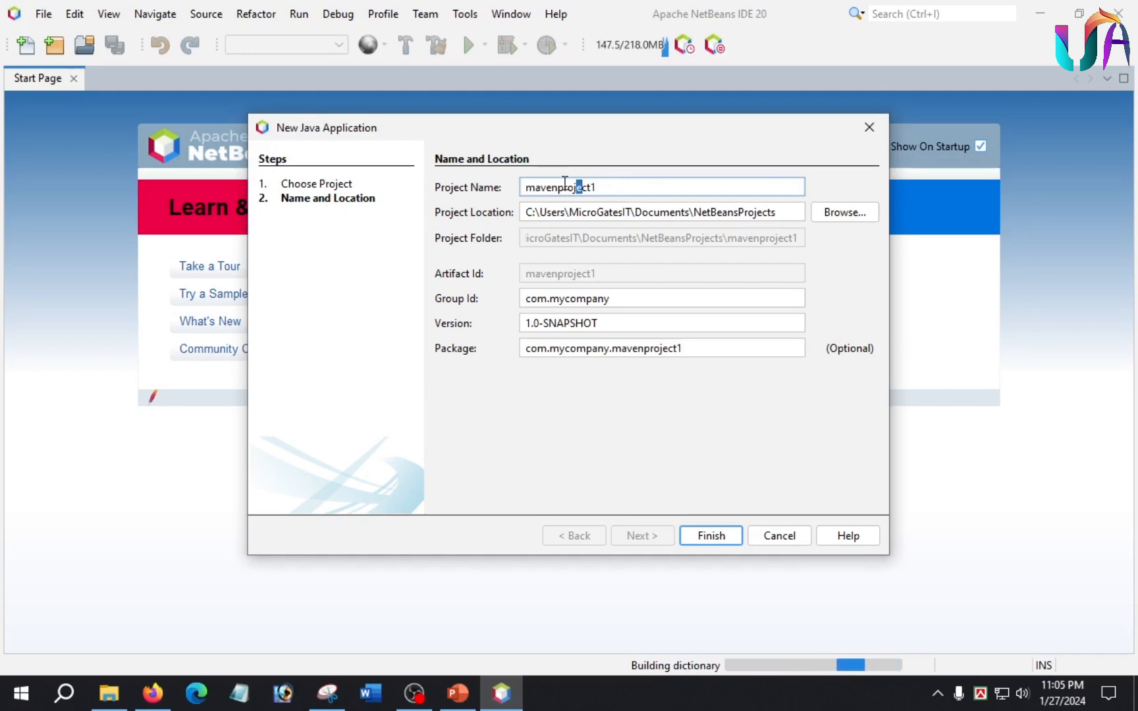
double_click(559, 187)
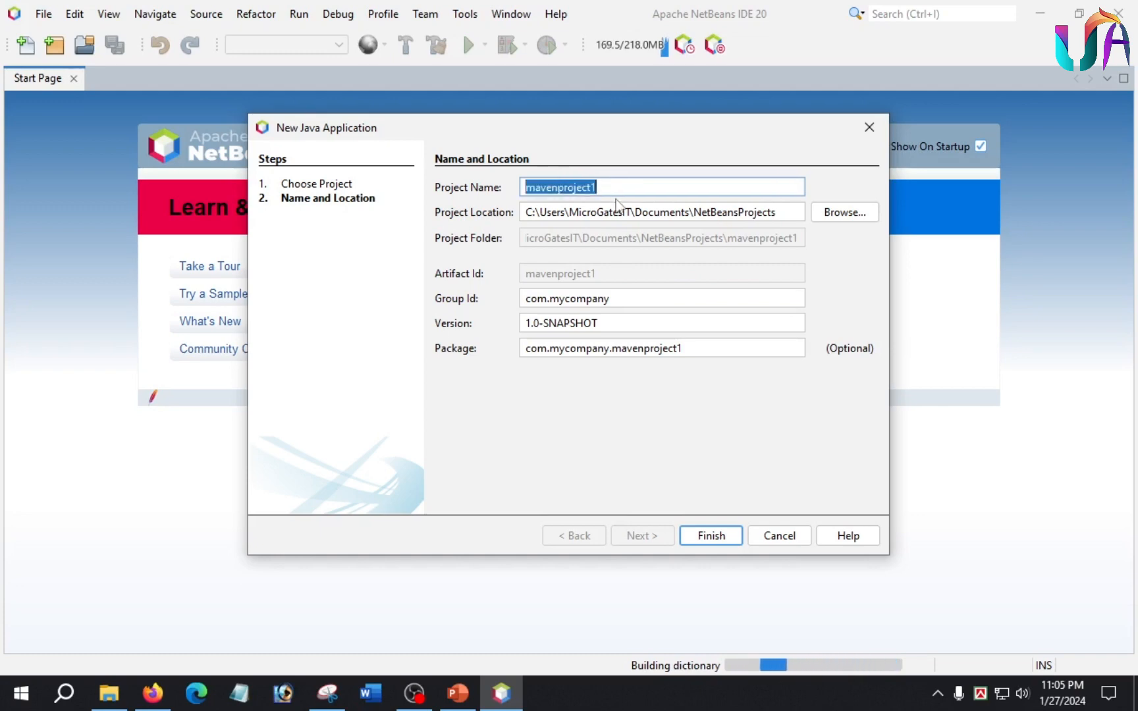
type("Hello")
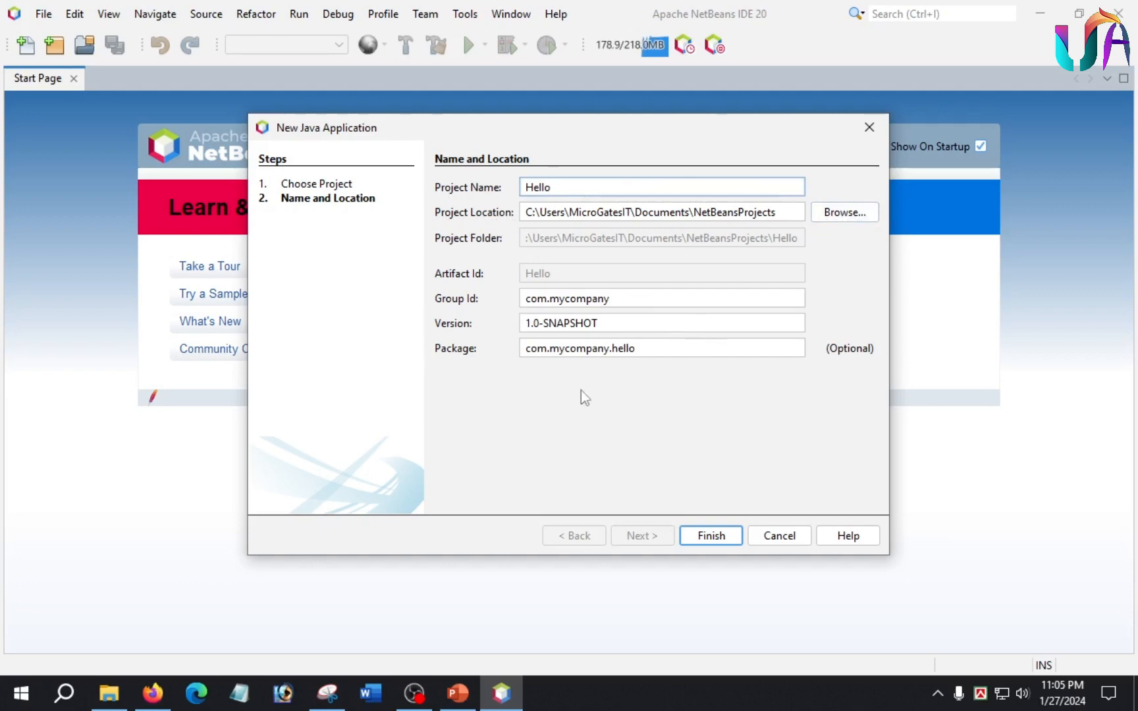
left_click(520, 355)
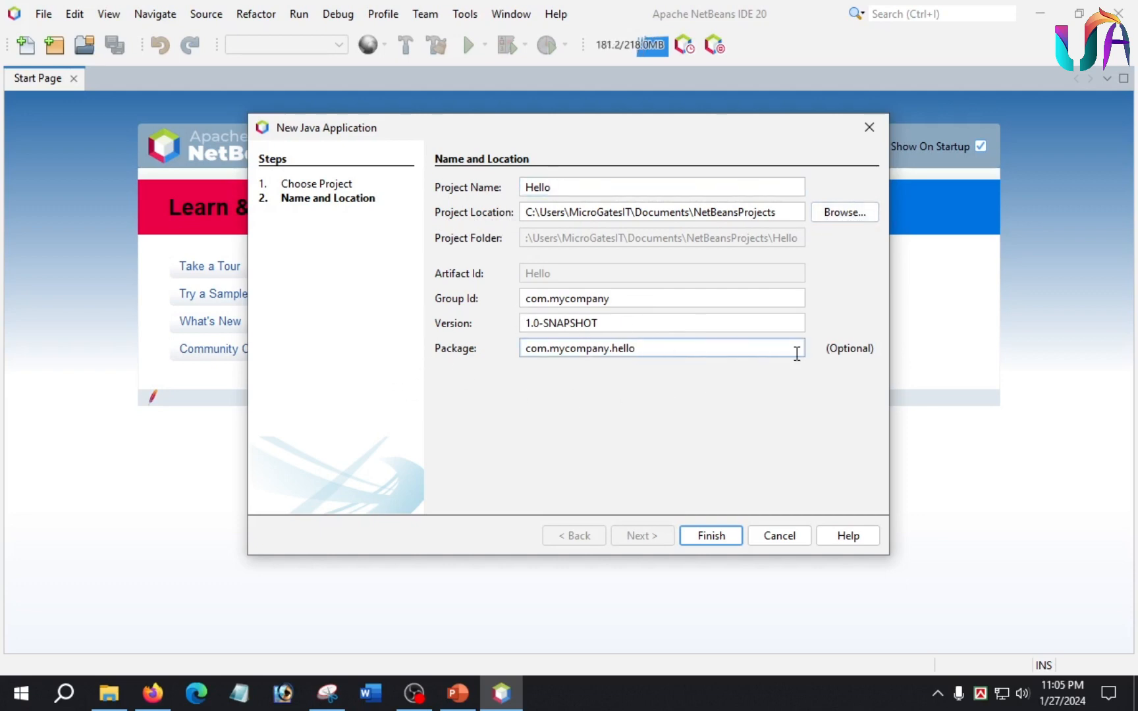
left_click(709, 536)
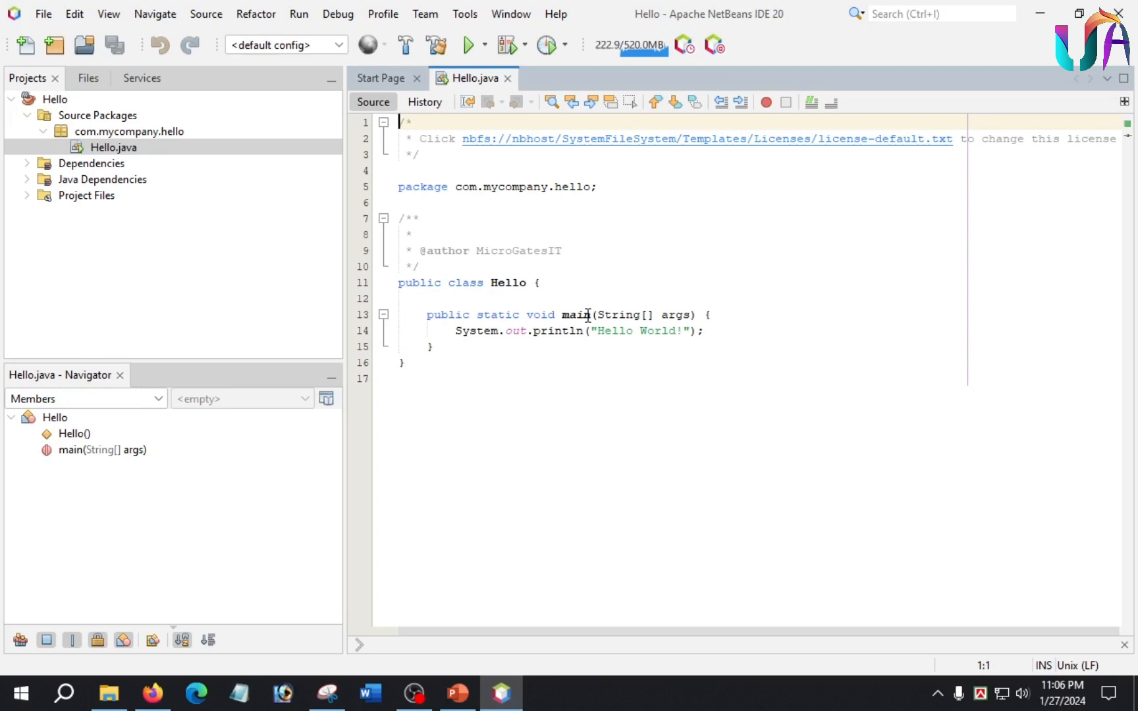
Look over the "Hello World!" print statement in the main method of Hello.java and run the Hello project.
left_click(7, 147)
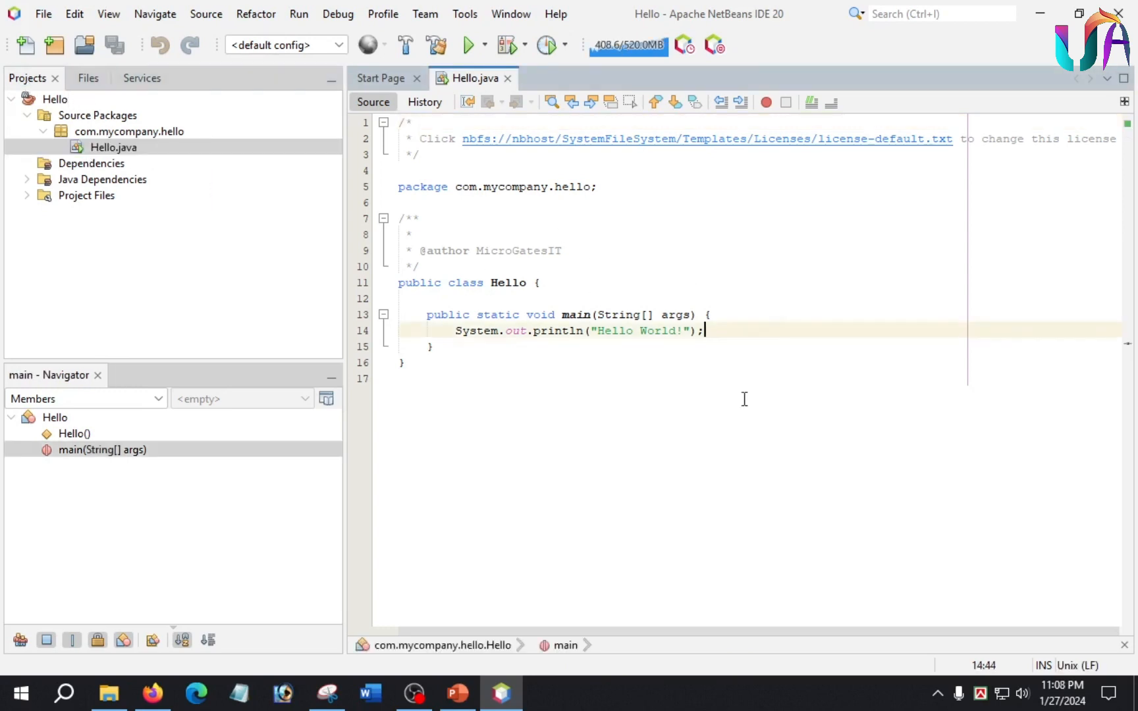
left_click(632, 332)
left_click_drag(681, 331, 595, 331)
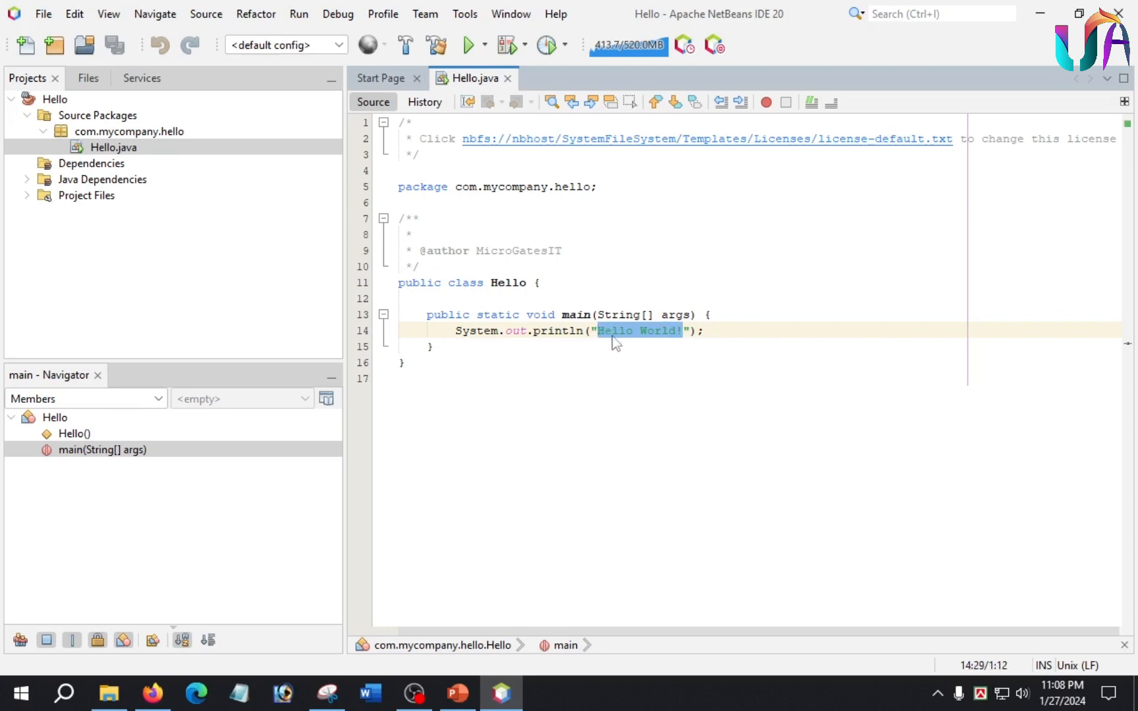
left_click(702, 382)
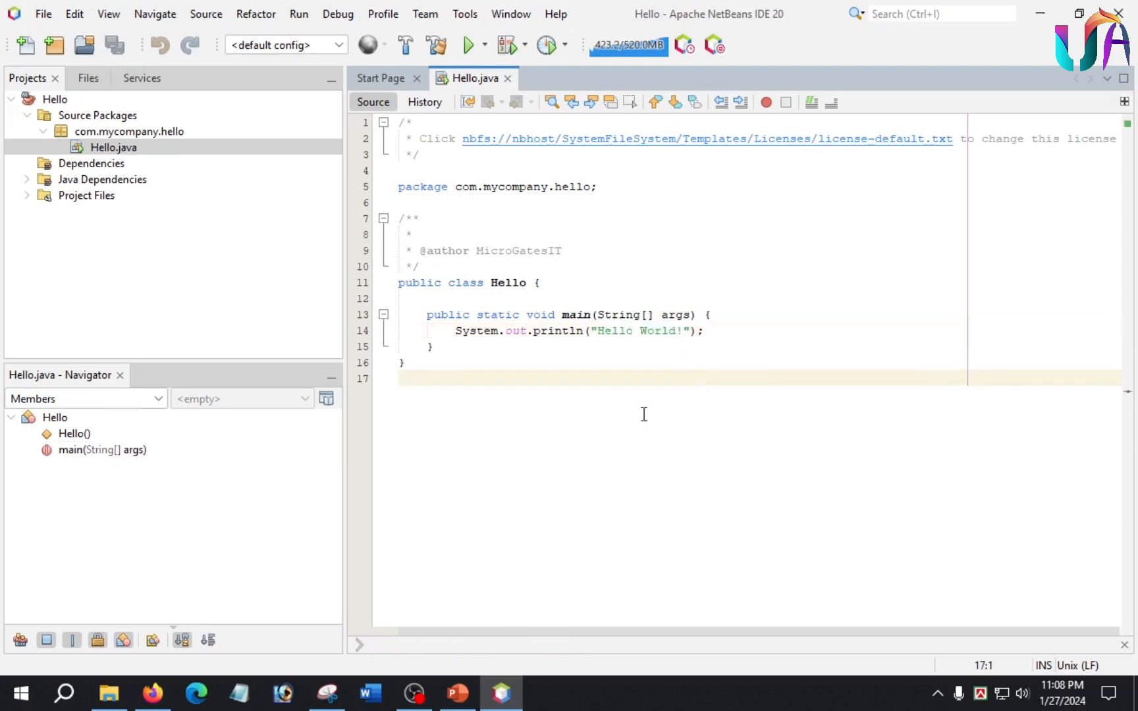
left_click(468, 45)
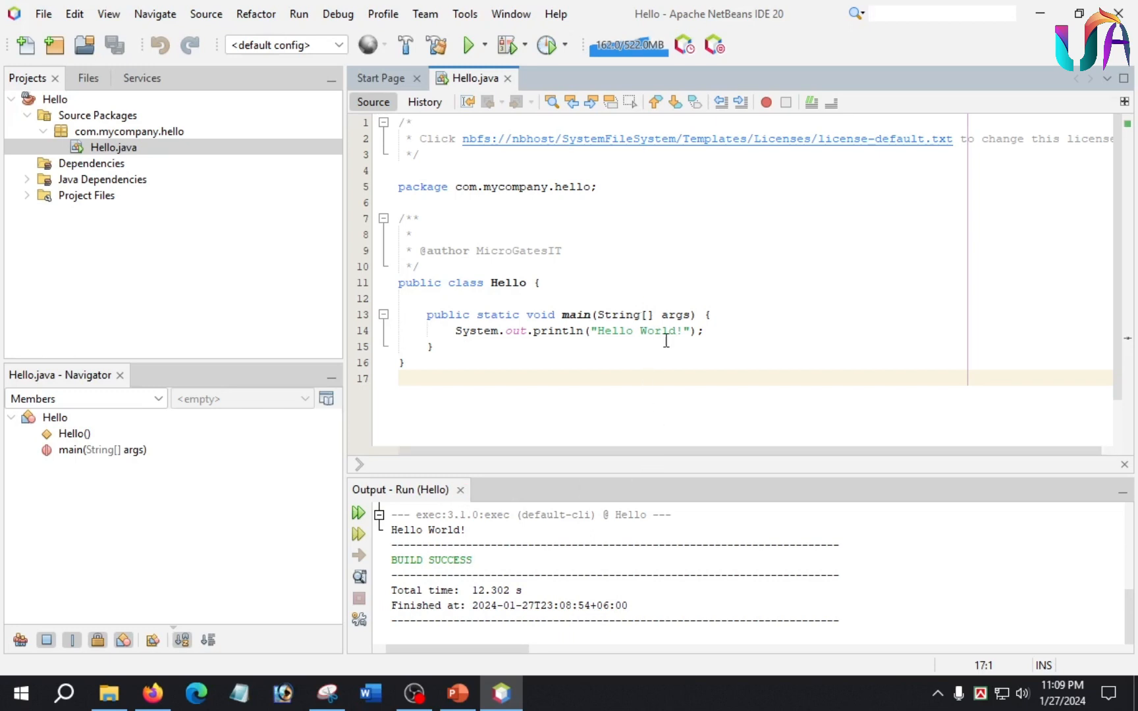
Replace the printed text in the main method with "unicoder academy" and rerun the Hello project to check its output.
left_click_drag(685, 330, 597, 331)
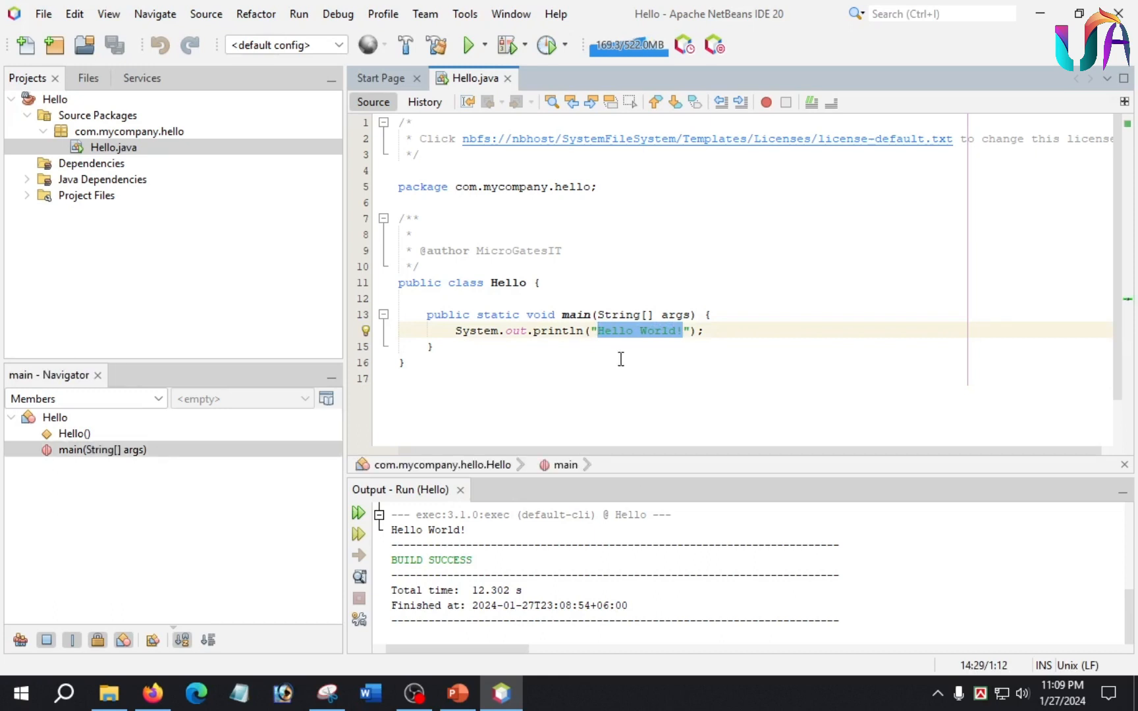
type("unicoder ")
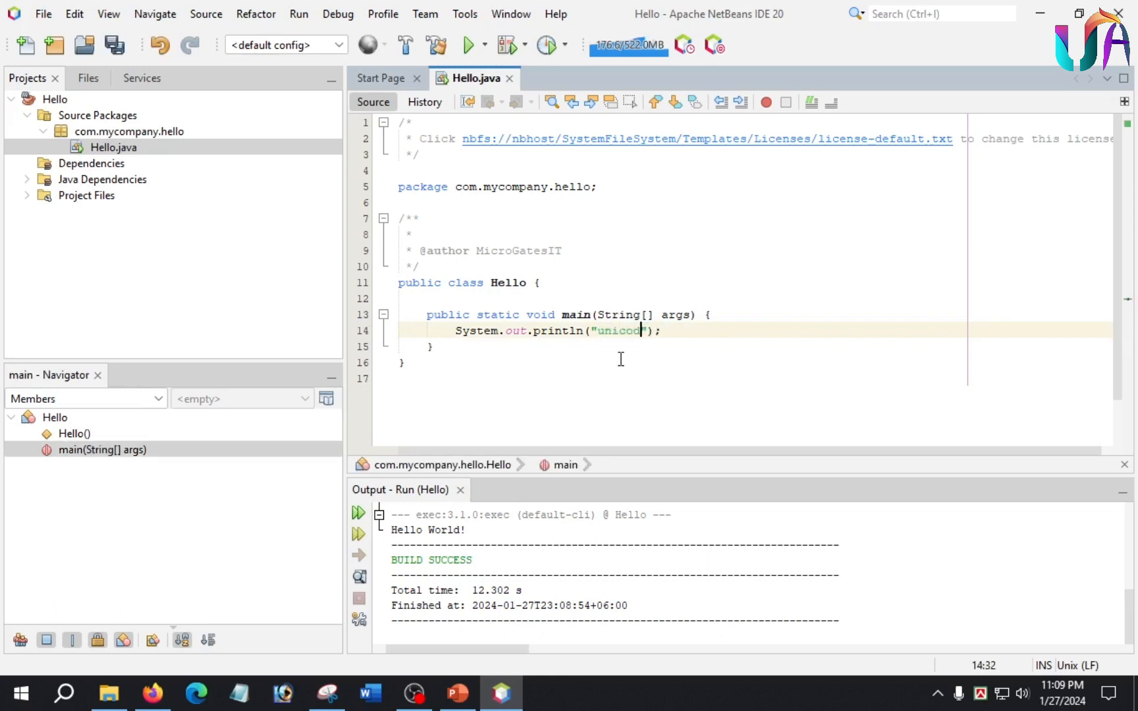
type("academy")
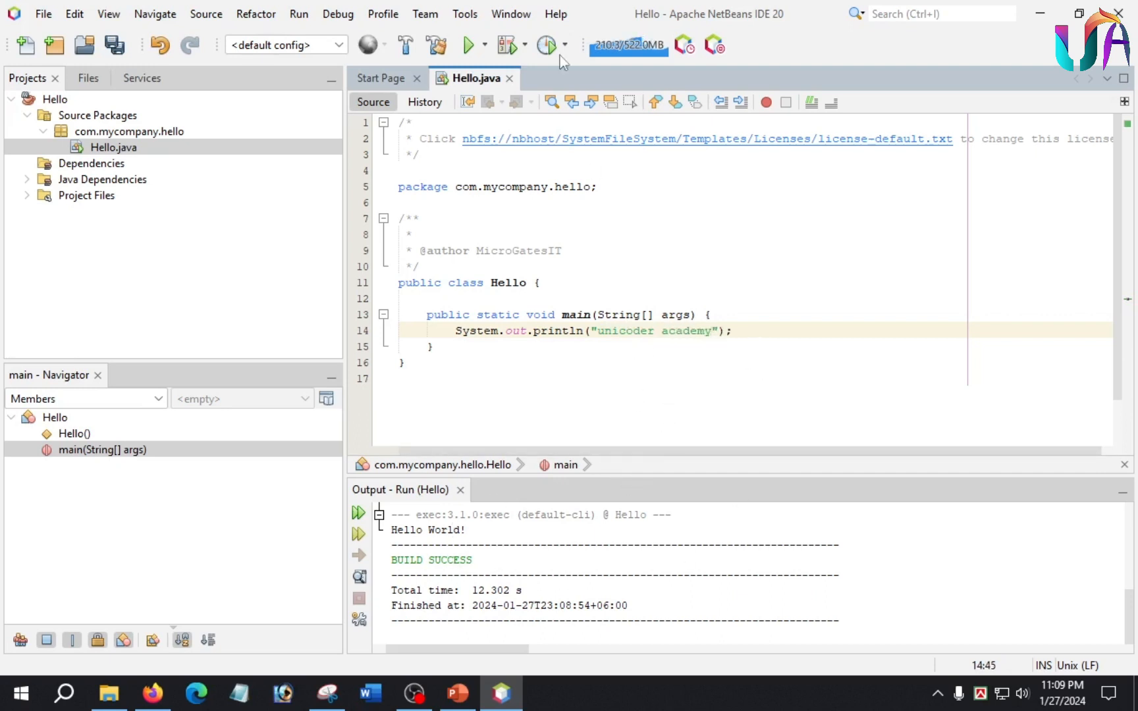
left_click(468, 47)
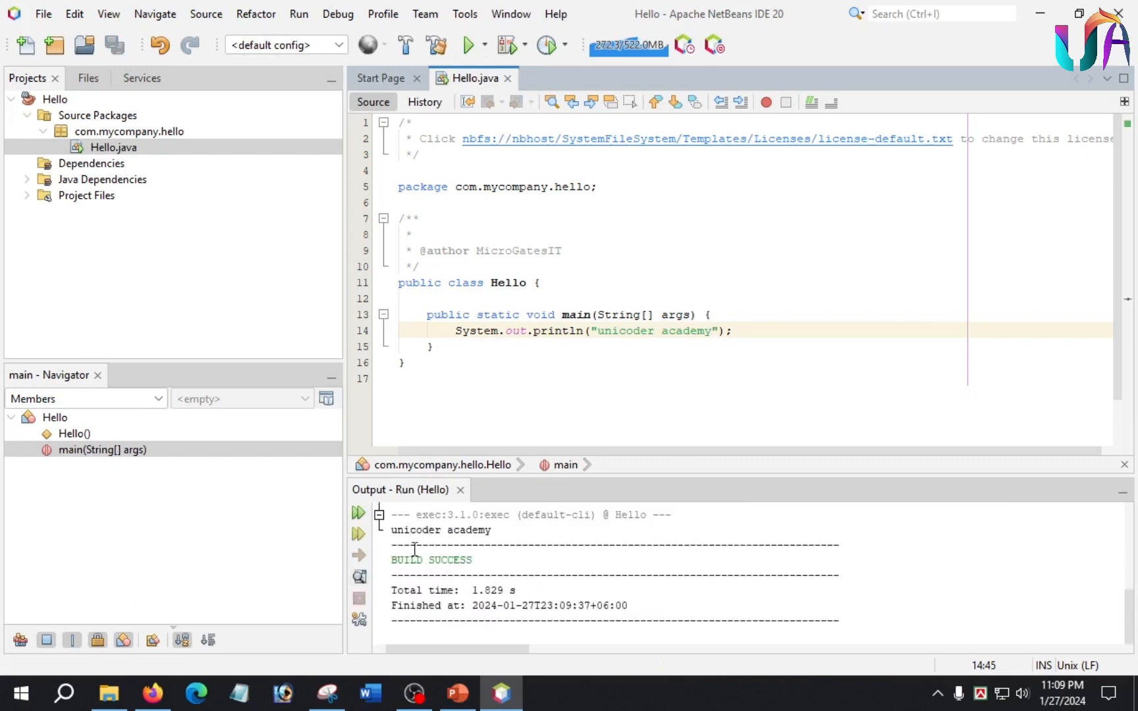
left_click_drag(391, 530, 379, 563)
left_click(426, 573)
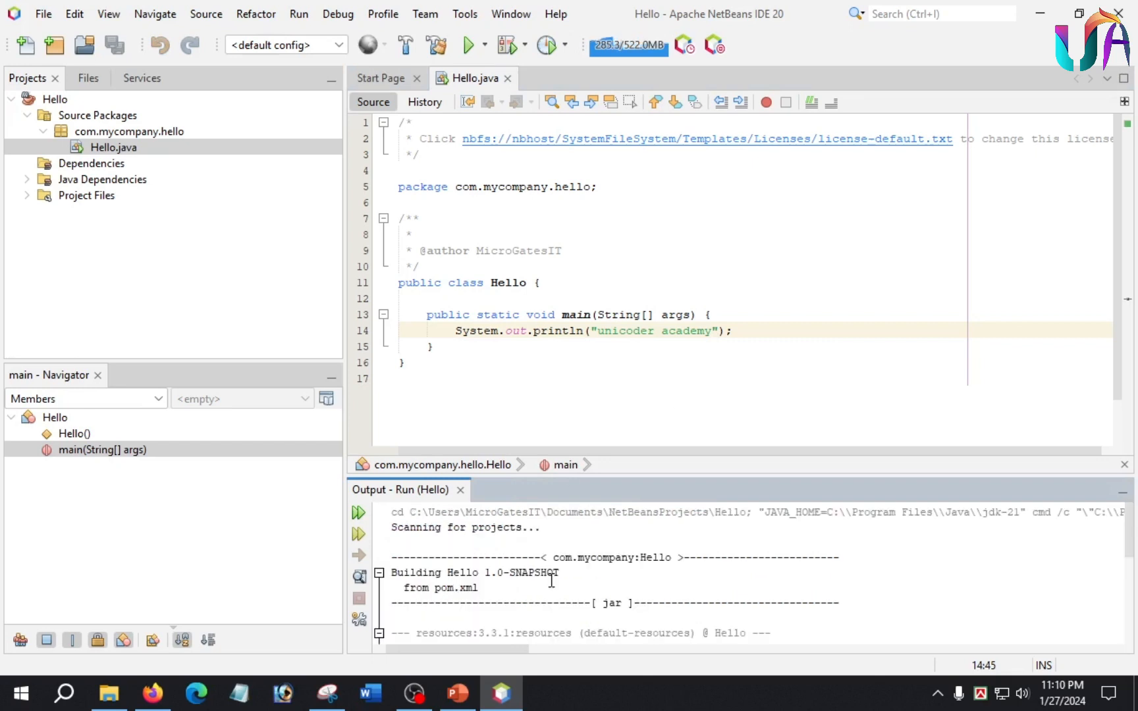